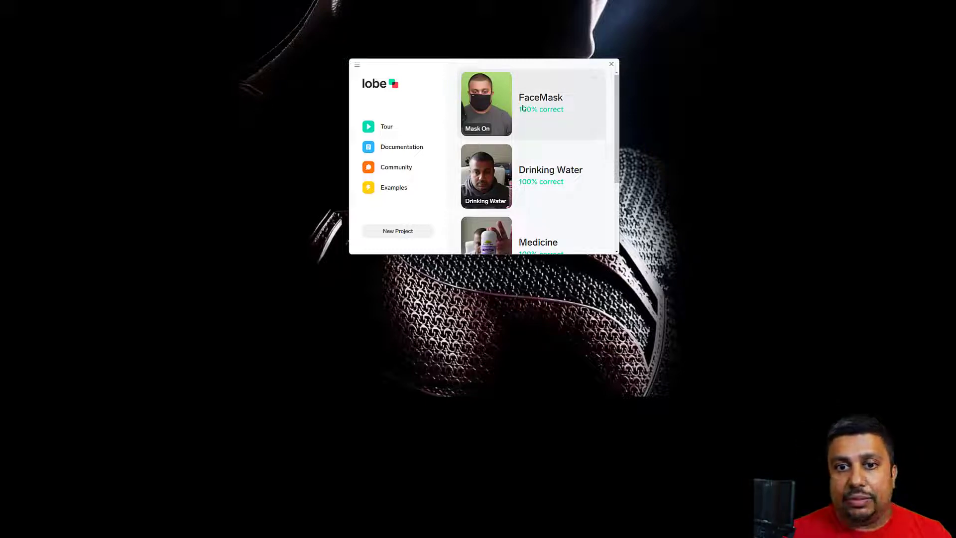
Open the FaceMask project and show the export options for its trained model
click(504, 112)
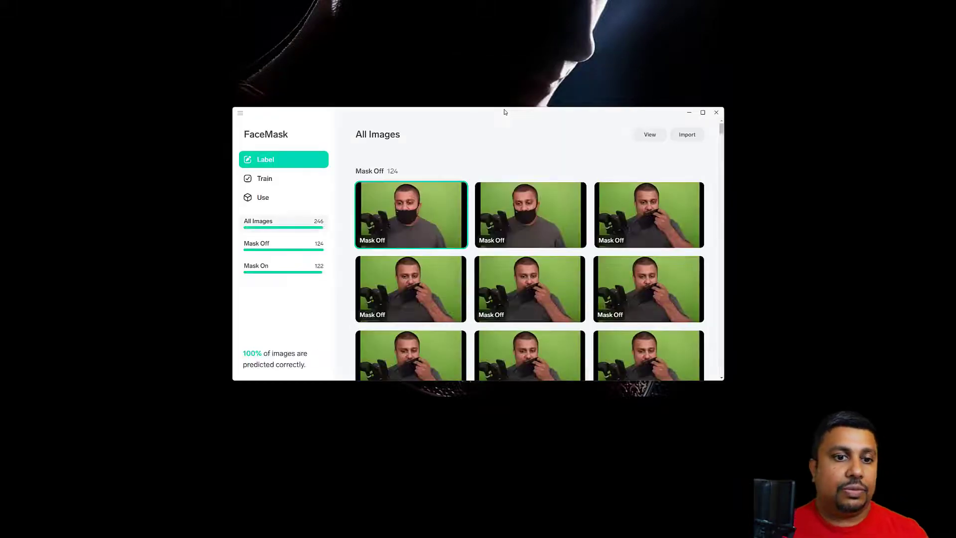
click(264, 197)
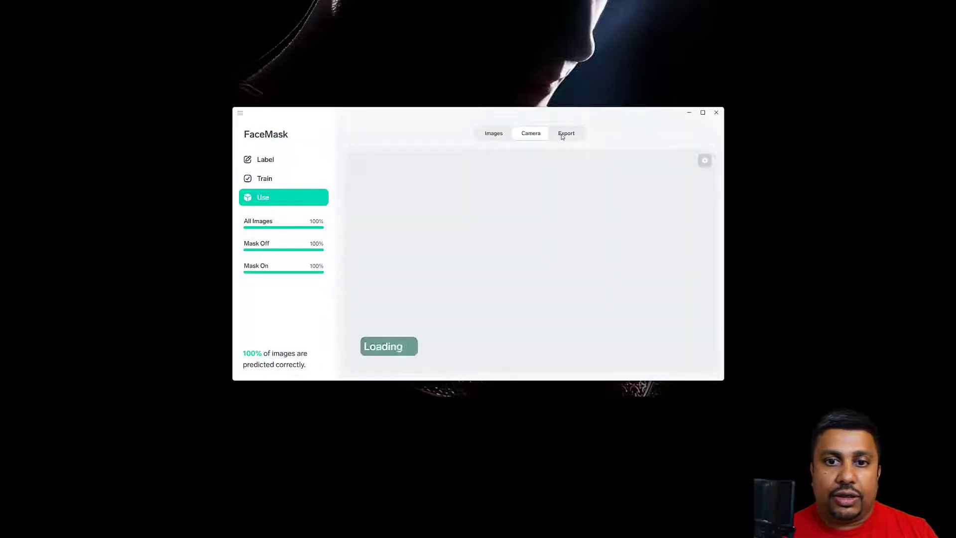
click(563, 134)
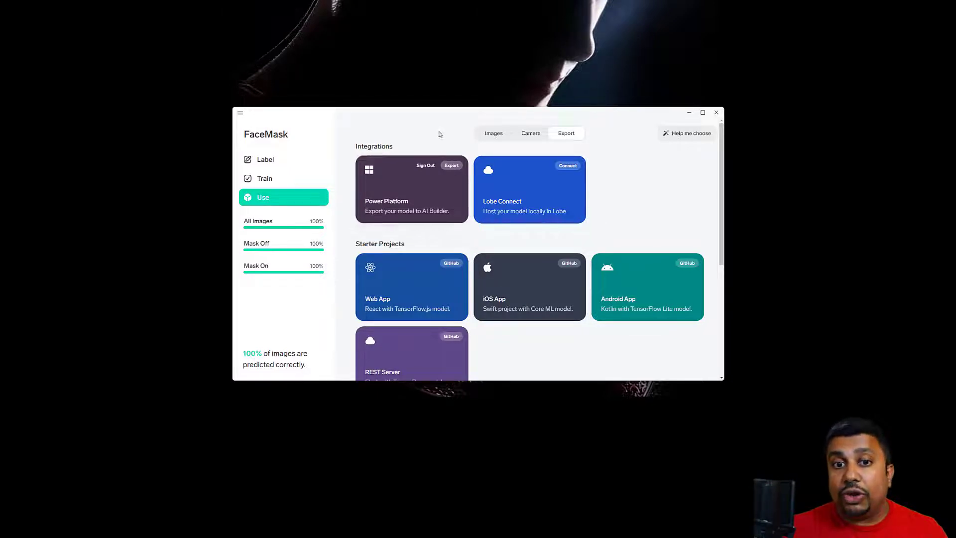
Export FaceMask Model to the Power Platform environment listed directly after ms (default), and switch to Power Apps to view the AI Builder models
click(450, 167)
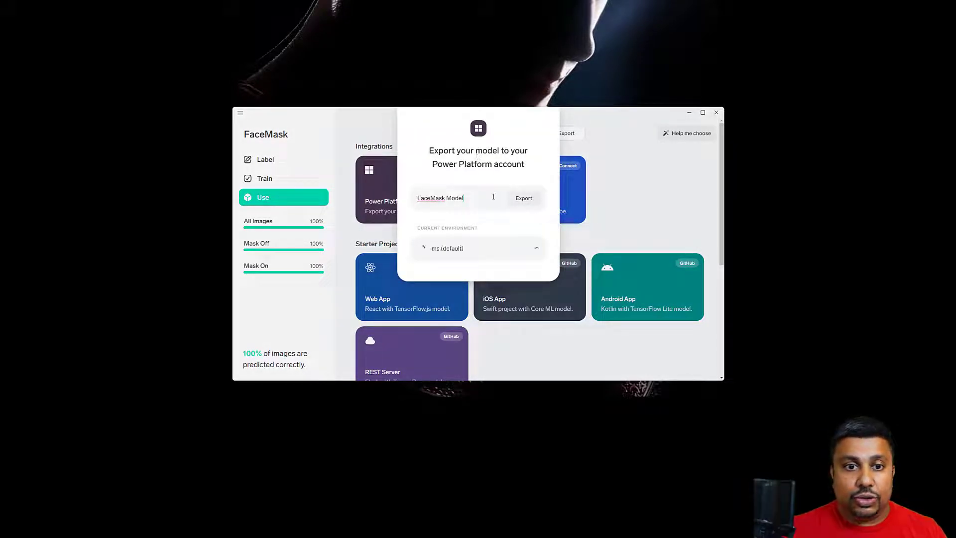
click(538, 250)
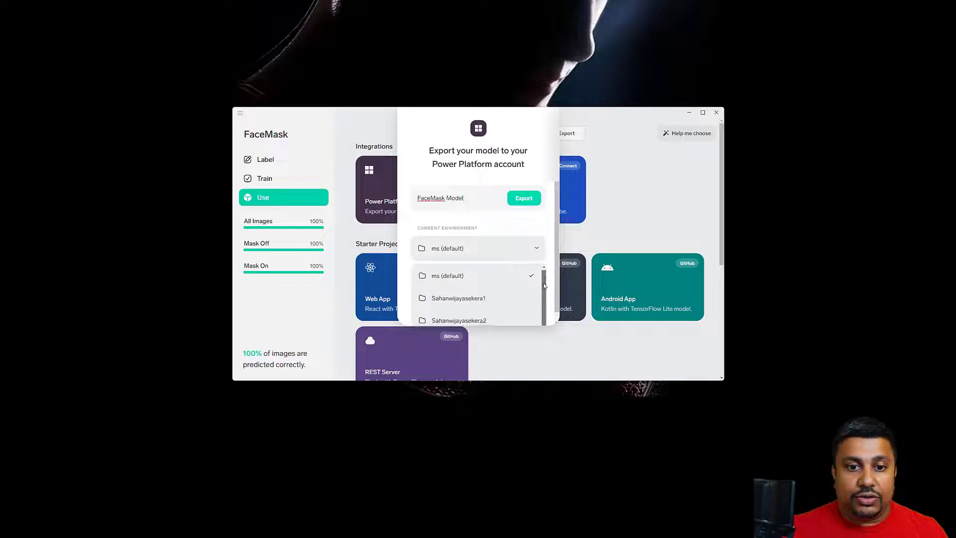
click(496, 300)
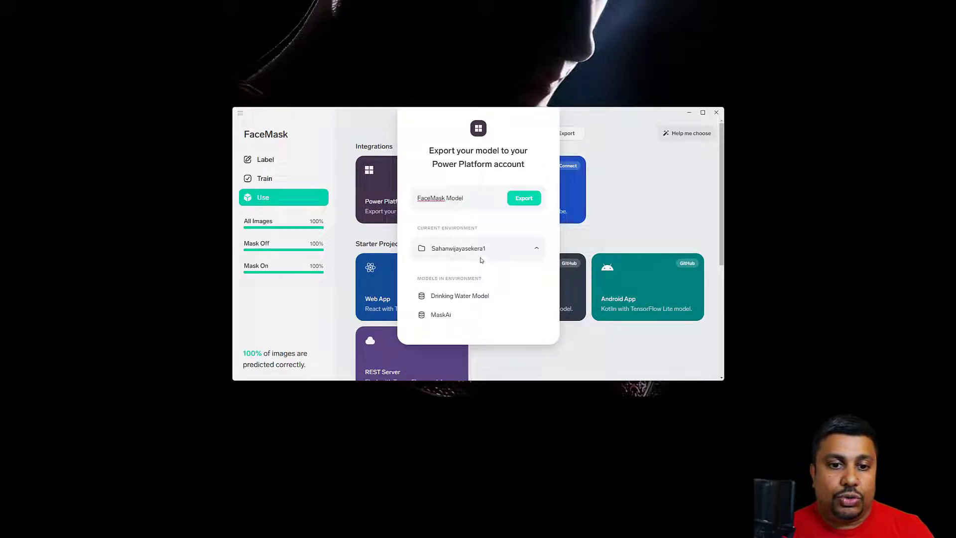
click(520, 202)
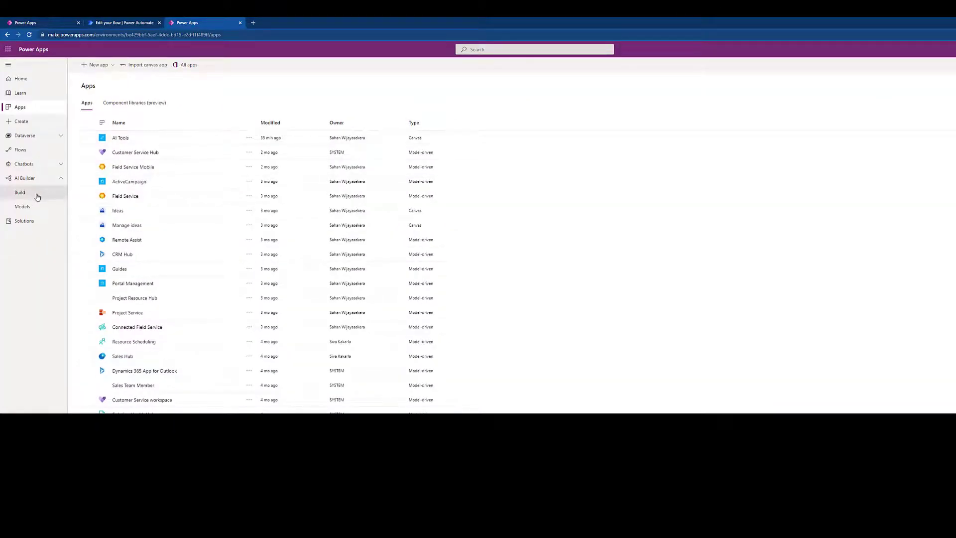
click(40, 208)
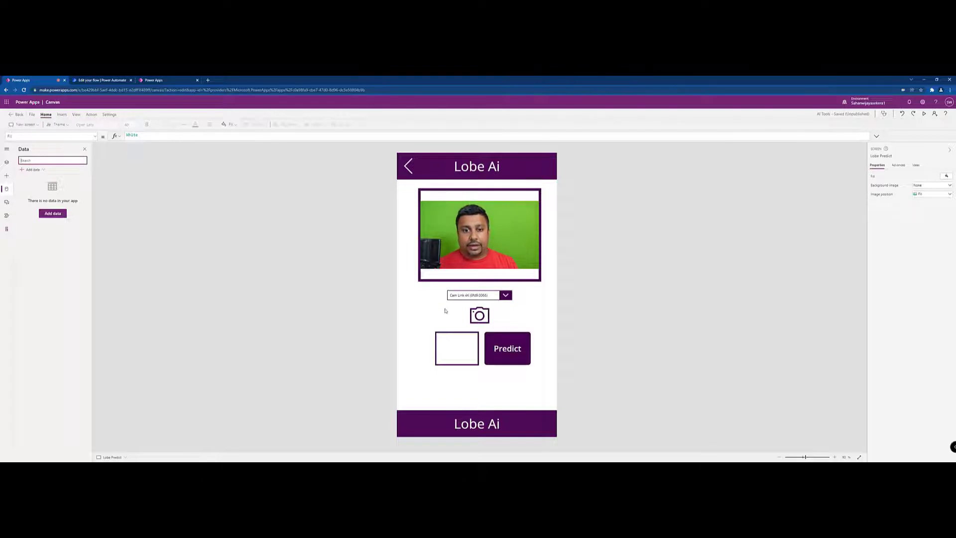
Inspect the camera icon's OnSelect formula on the Lobe Predict screen and show the app's screen and control hierarchy
click(480, 317)
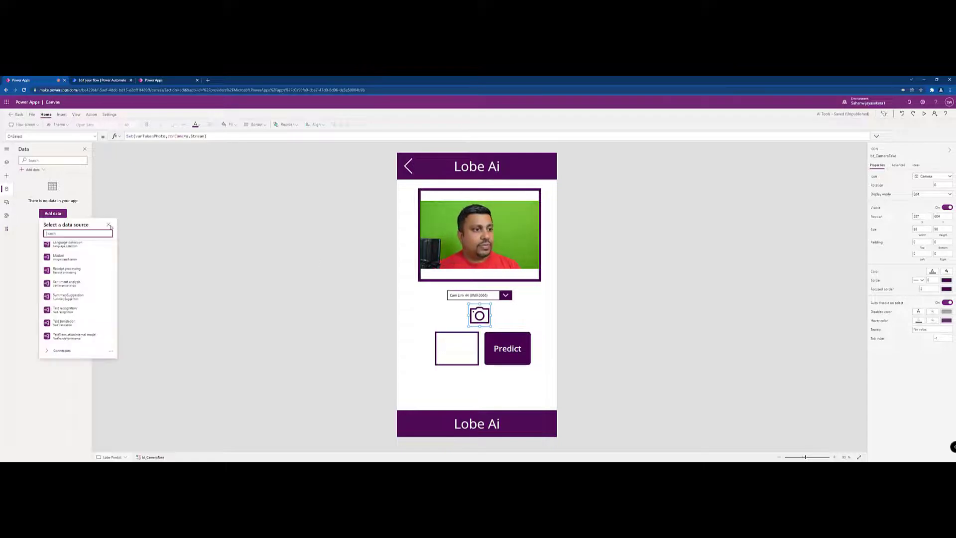
click(112, 228)
click(5, 163)
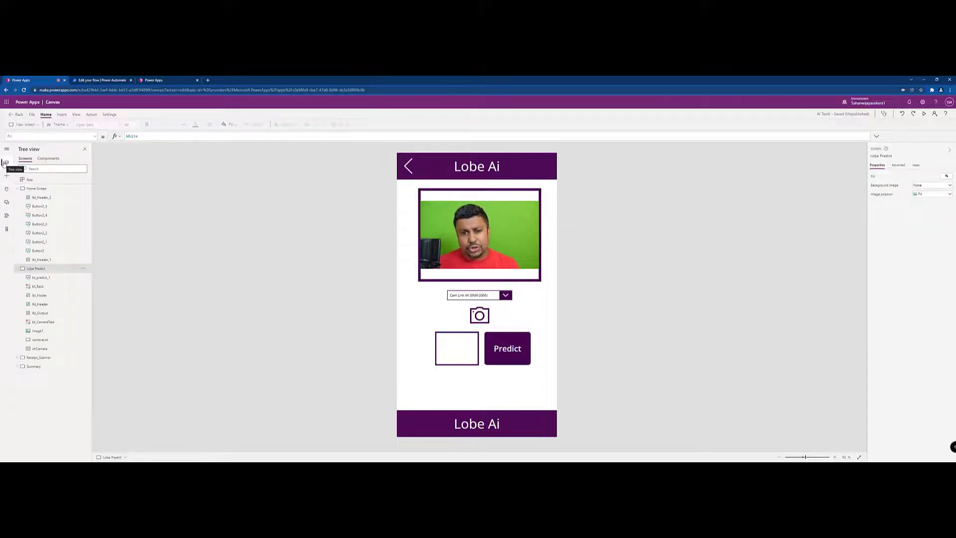
Add the FaceMask Model AI model to the app as a data source, finding it with the search term "face"
click(7, 189)
click(44, 213)
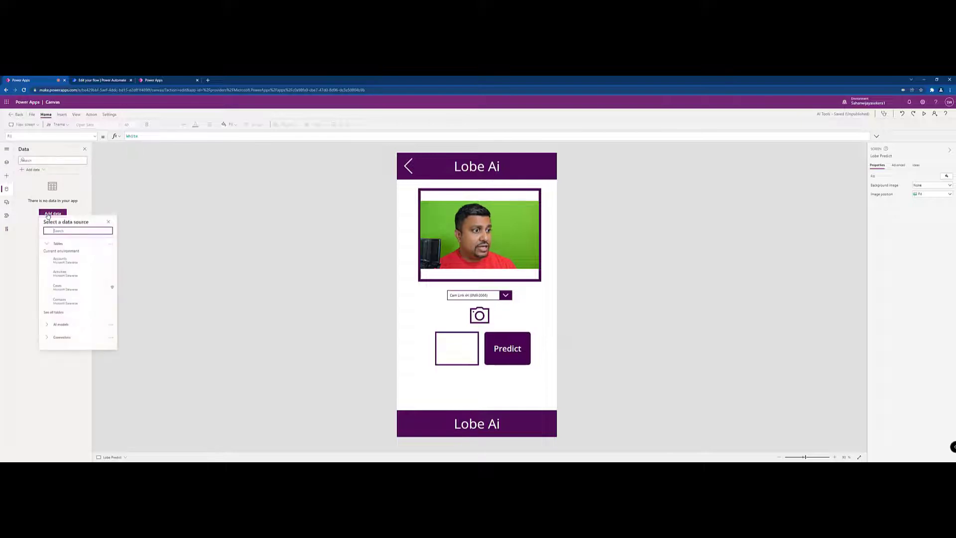
click(48, 249)
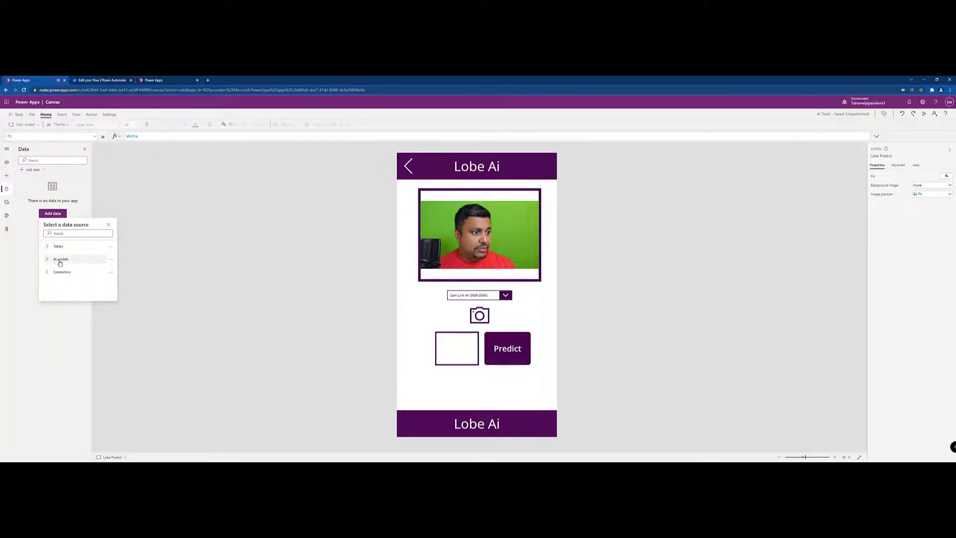
click(47, 260)
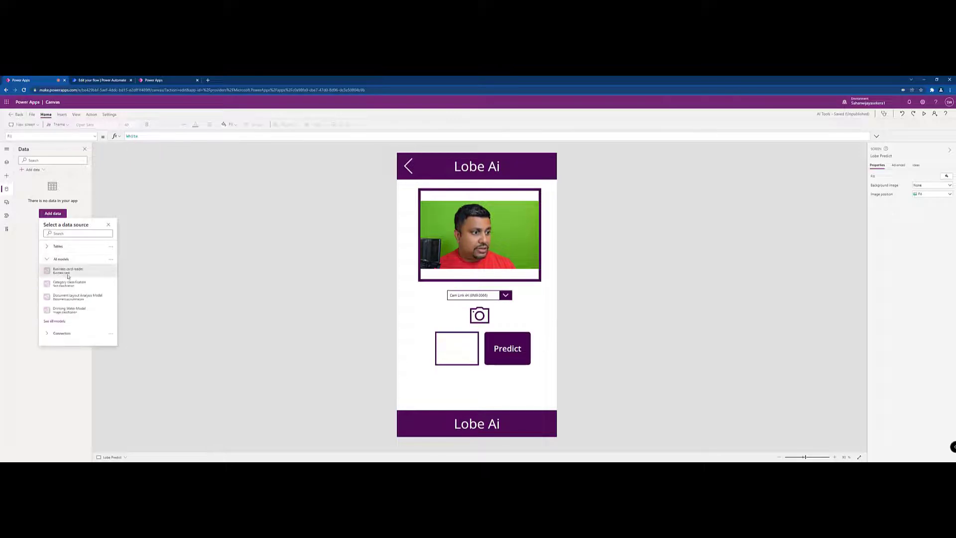
click(56, 233)
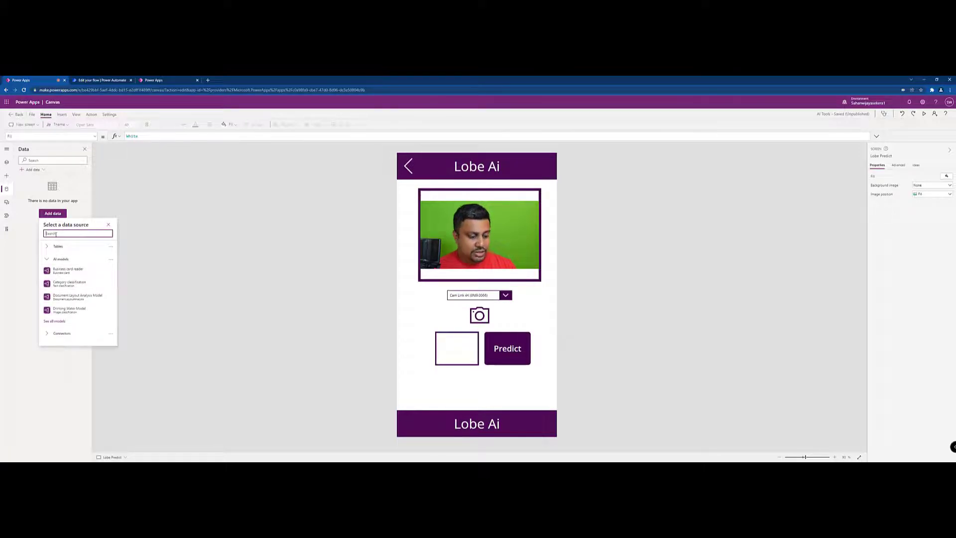
text(face)
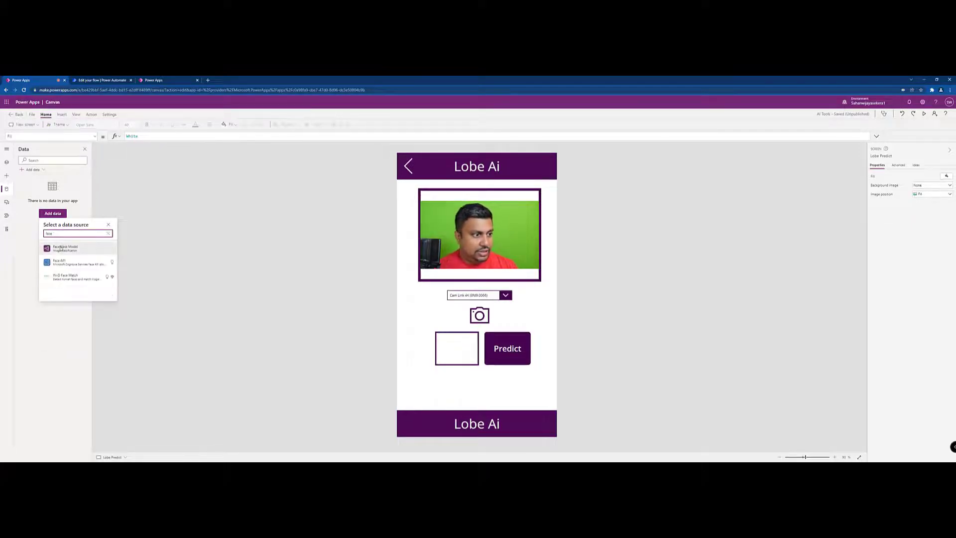
mouse_move(61, 250)
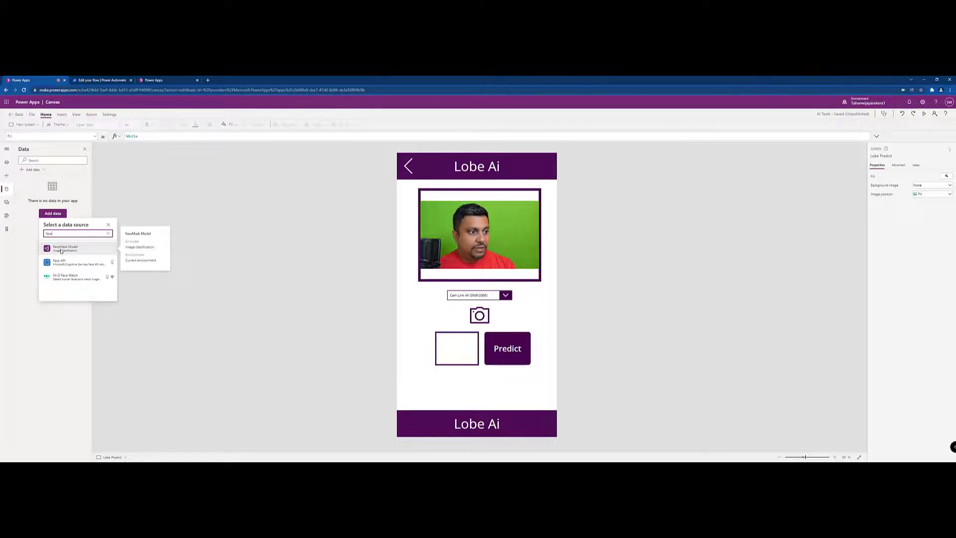
click(61, 250)
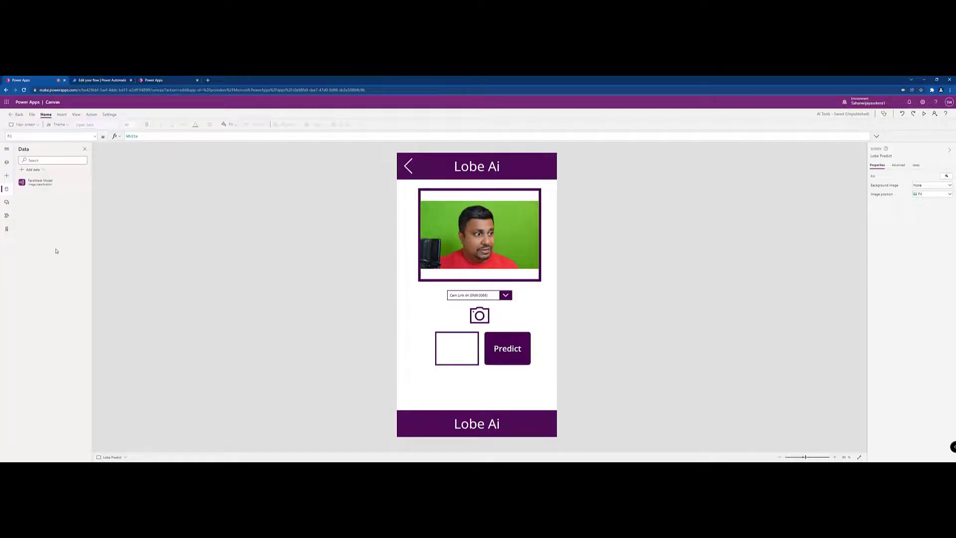
Look through the preview upcoming features in the app's settings
click(109, 114)
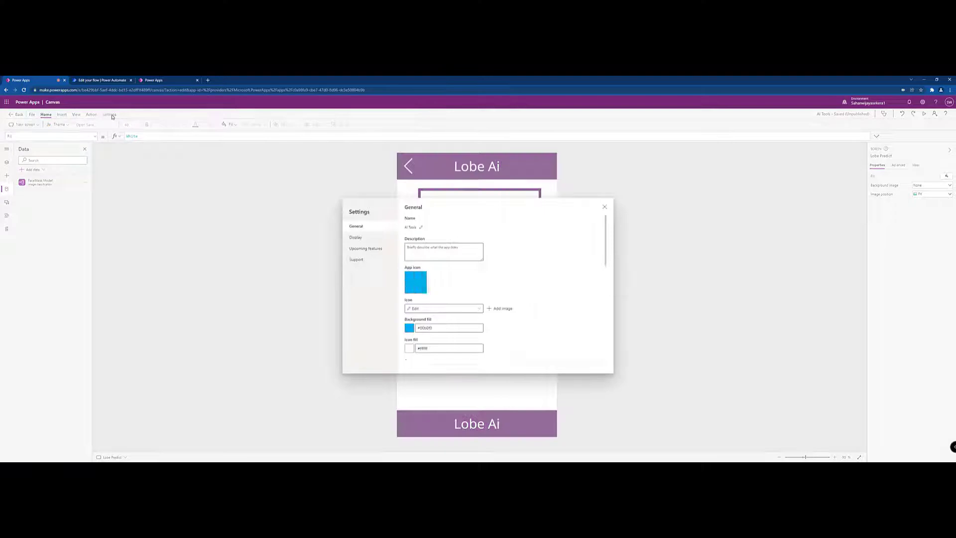
click(364, 249)
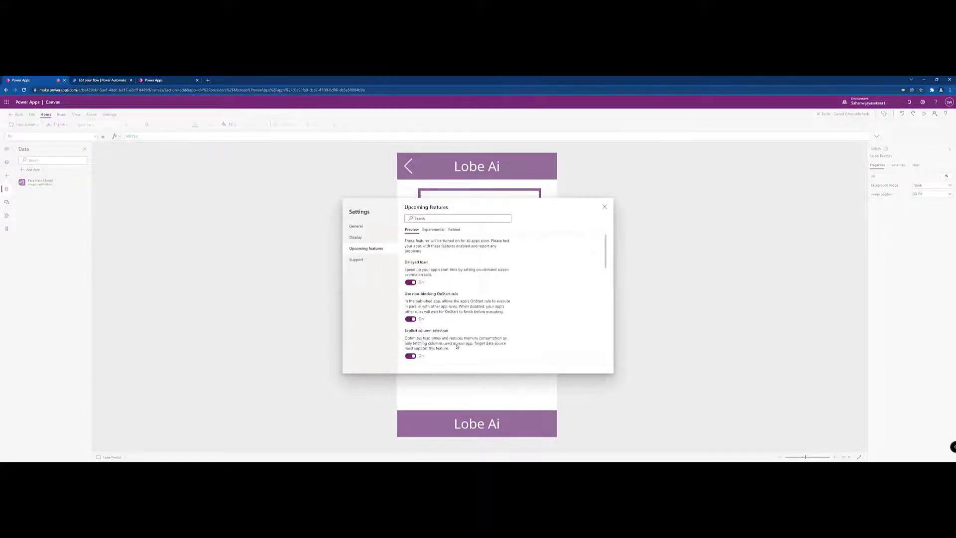
scroll(457, 346, down, 10)
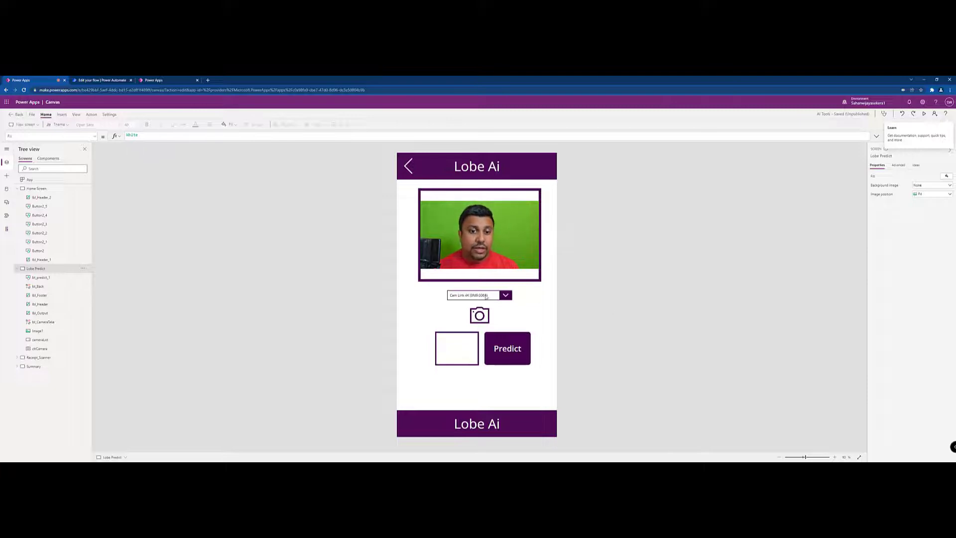
Set the Predict button's OnSelect formula to 'FaceMask Model'.Predict(varTakenPhoto).Prediction
click(507, 350)
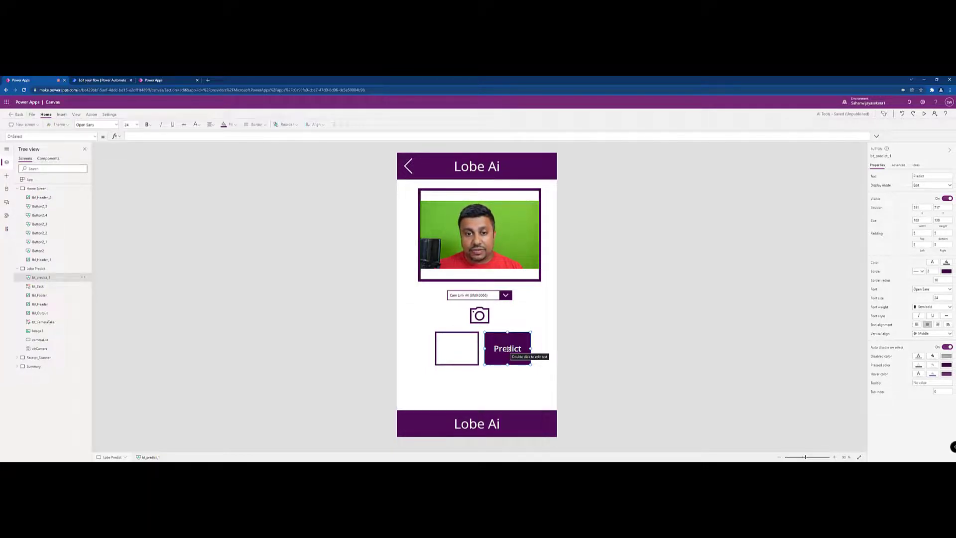
click(134, 136)
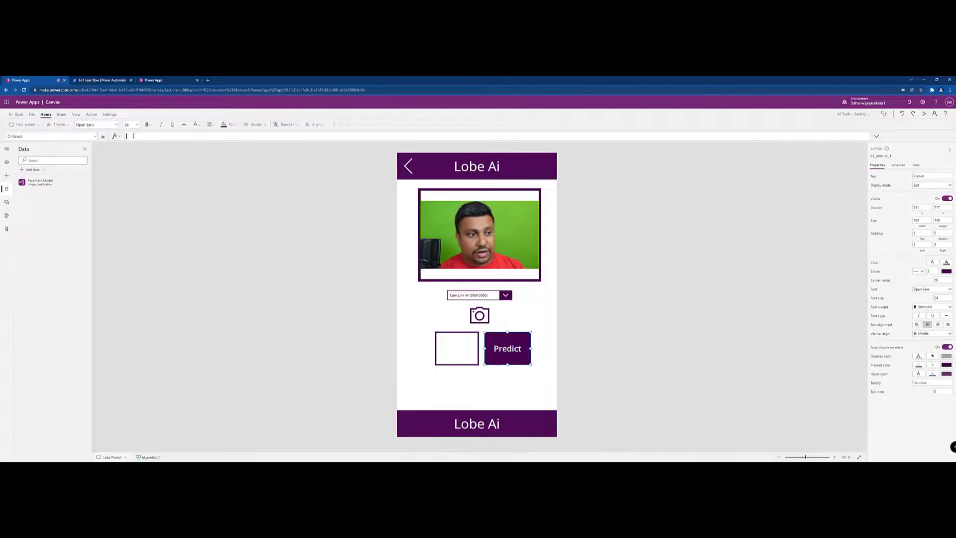
text(Face)
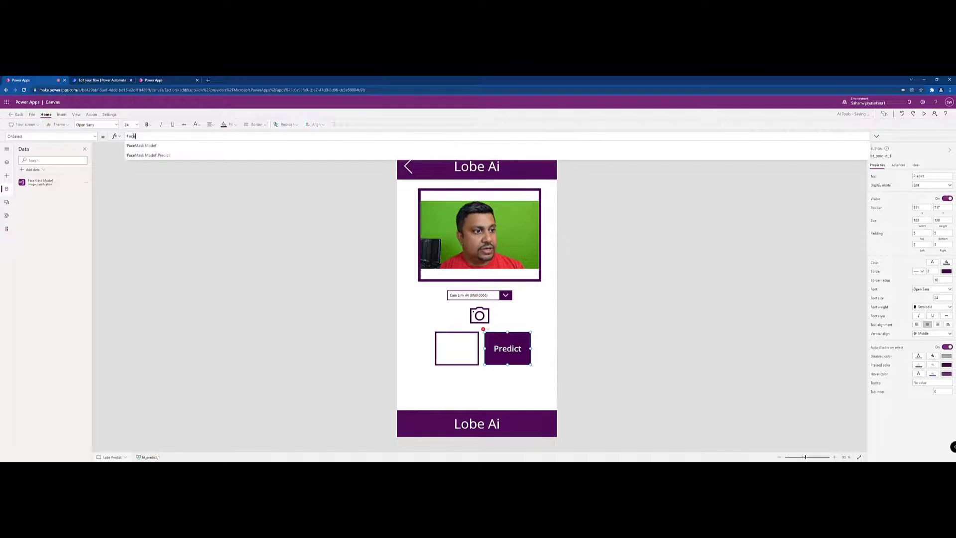
key(Tab)
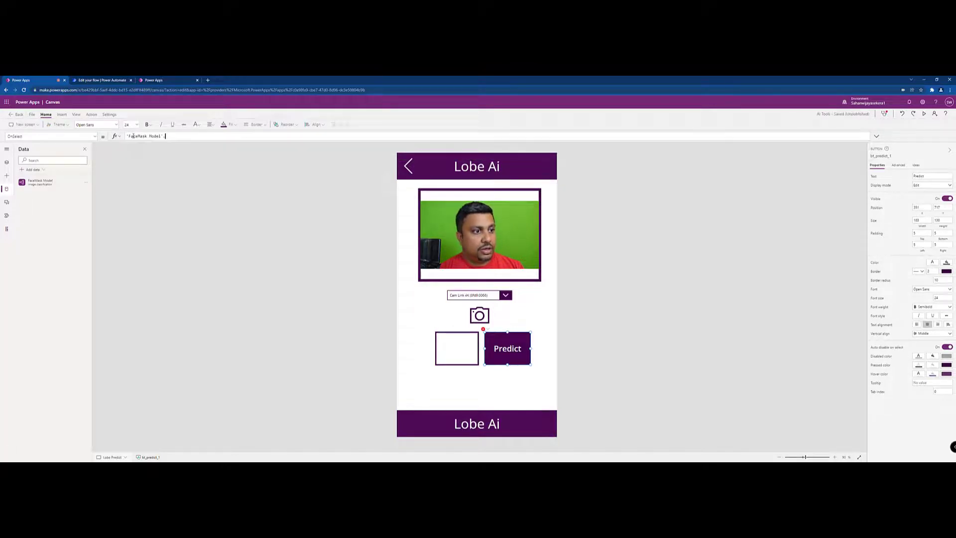
text(.)
key(Down)
key(Tab)
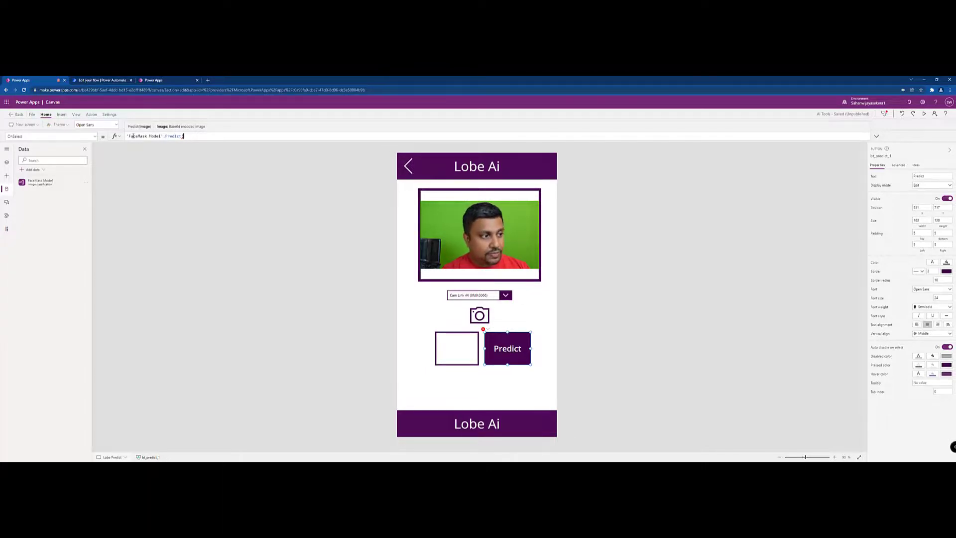
text(var)
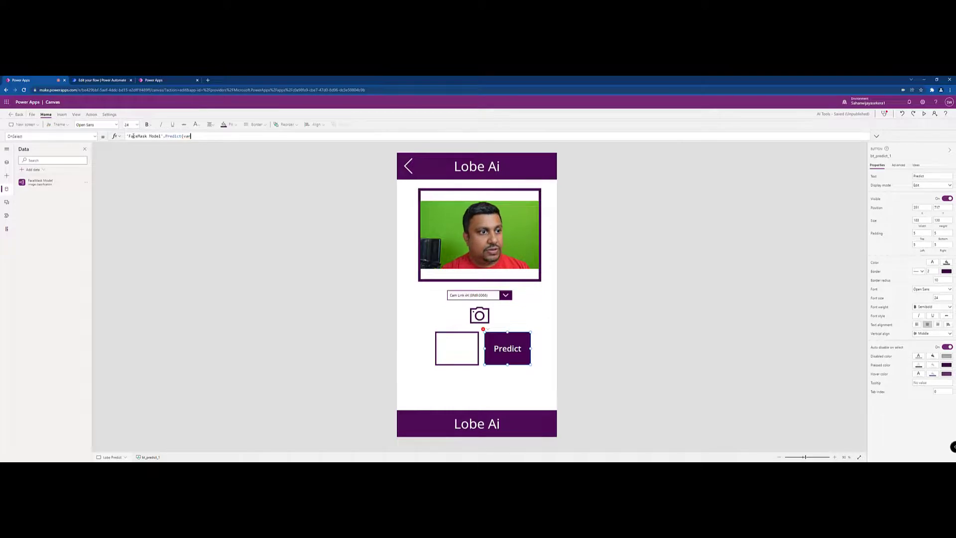
text(TakenPhoto)
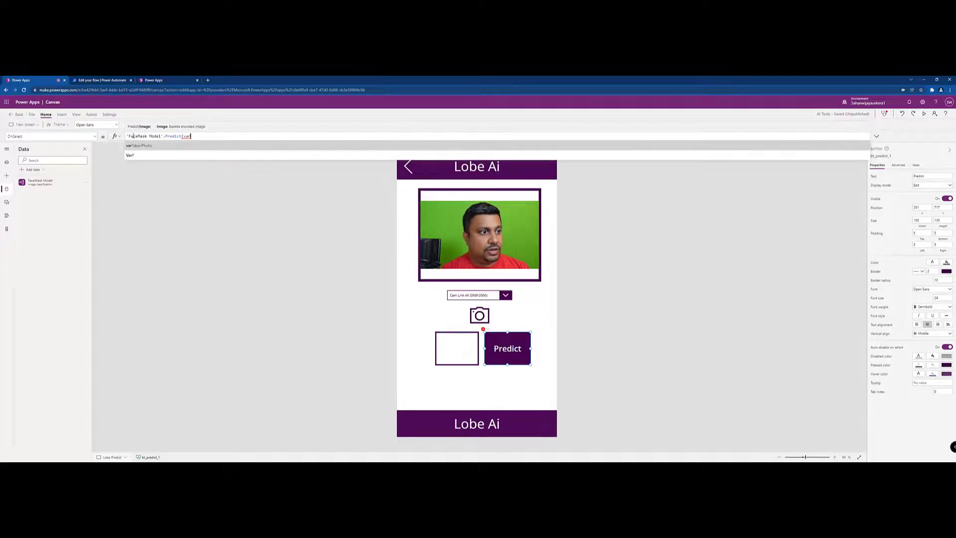
text().)
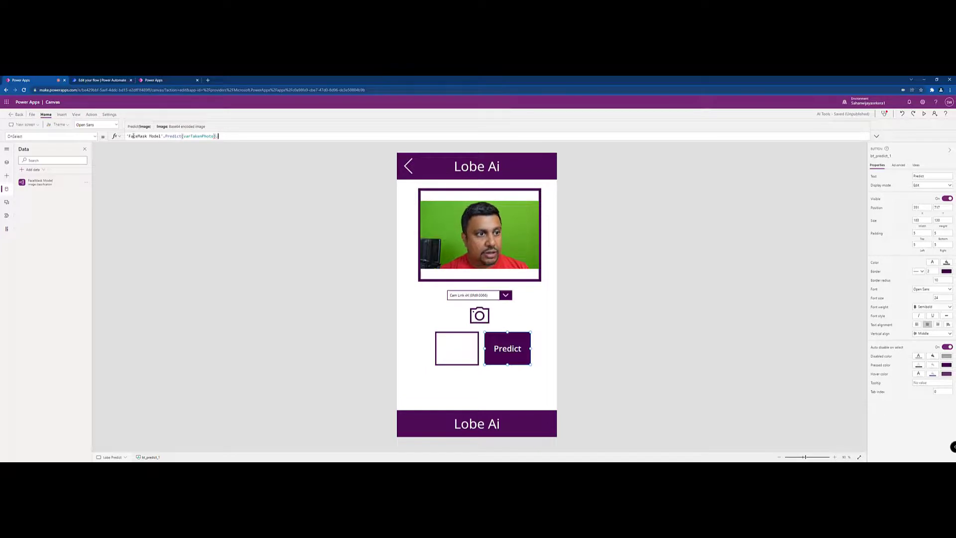
text(Prediction)
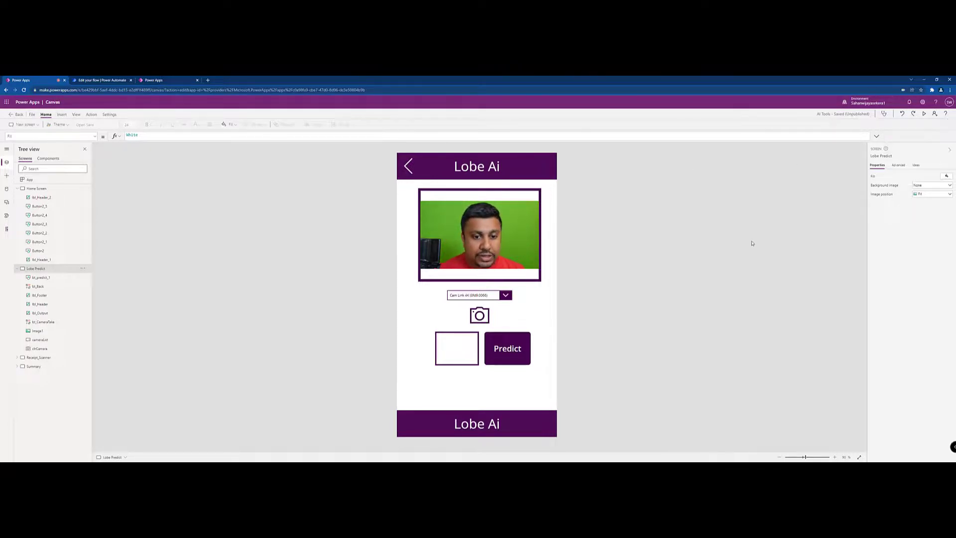
Wrap the Predict button's formula so the result is stored in a variable: Set(output,'FaceMask Model'.Predict(varTakenPhoto).Prediction)
click(508, 344)
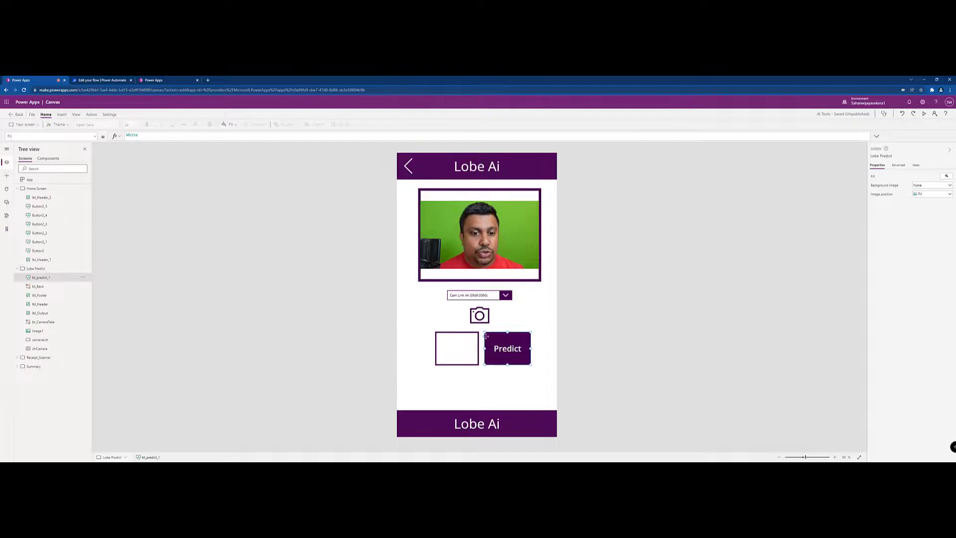
click(127, 136)
text(set)
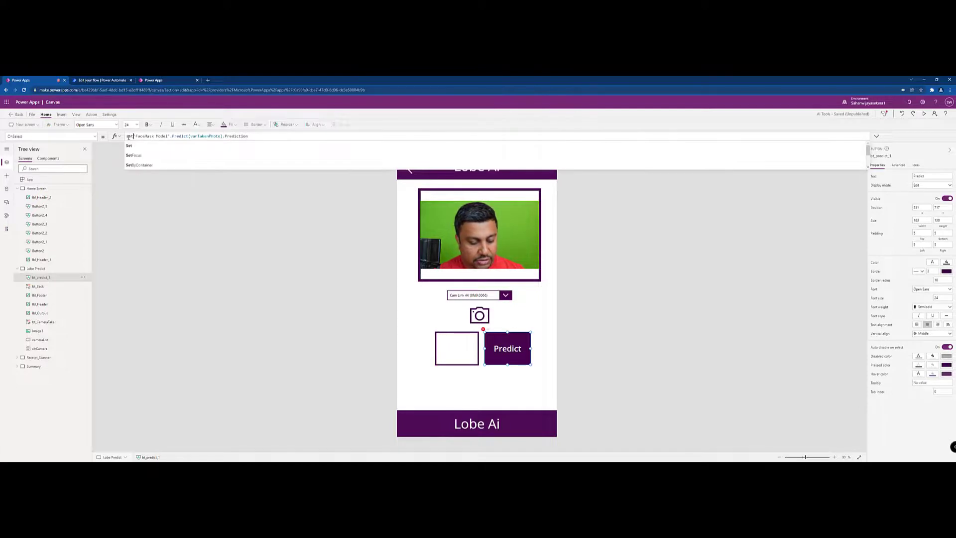
text((output)
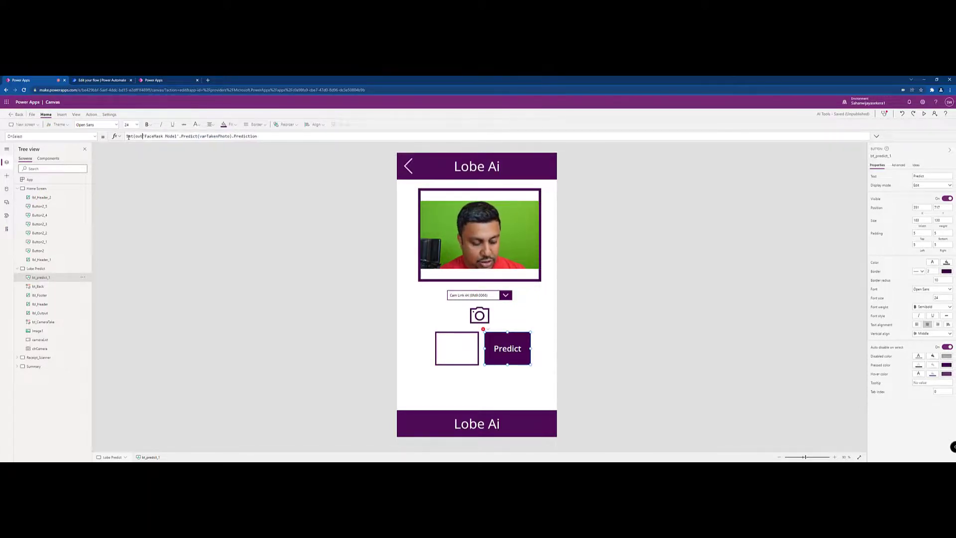
text(,)
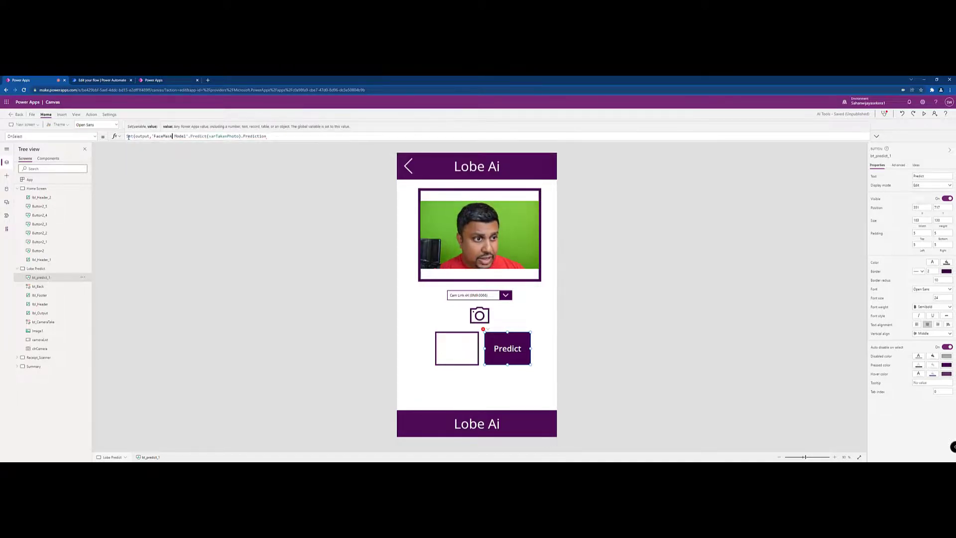
key(Right)
key(Right)
key(Right)
key(Right)
key(Right)
key(Right)
key(Right)
key(Right)
key(Right)
key(Right)
key(Right)
key(Right)
key(Right)
key(Right)
key(Right)
key(Right)
key(Right)
key(Right)
key(Right)
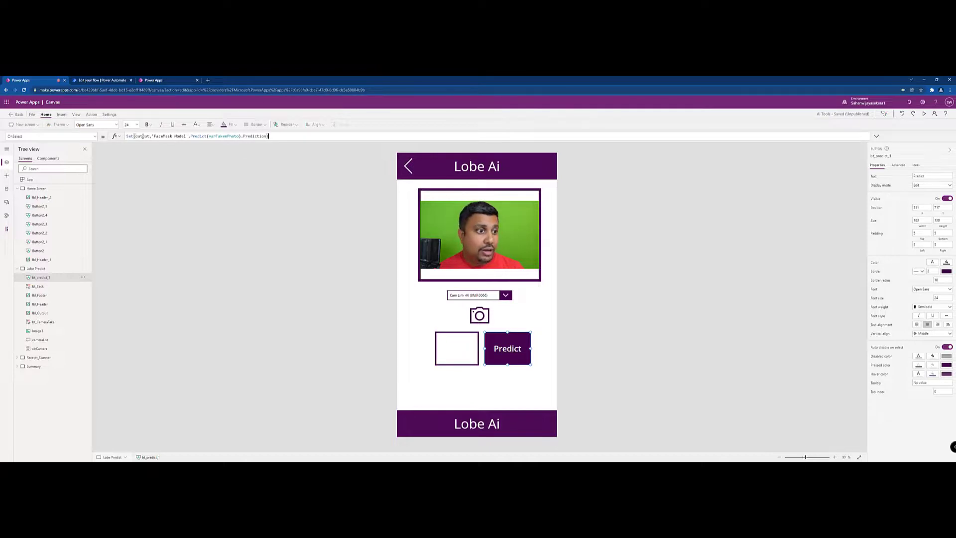
Set the Text formula of the lbl_Output label on the Lobe Predict screen to the output variable
click(40, 313)
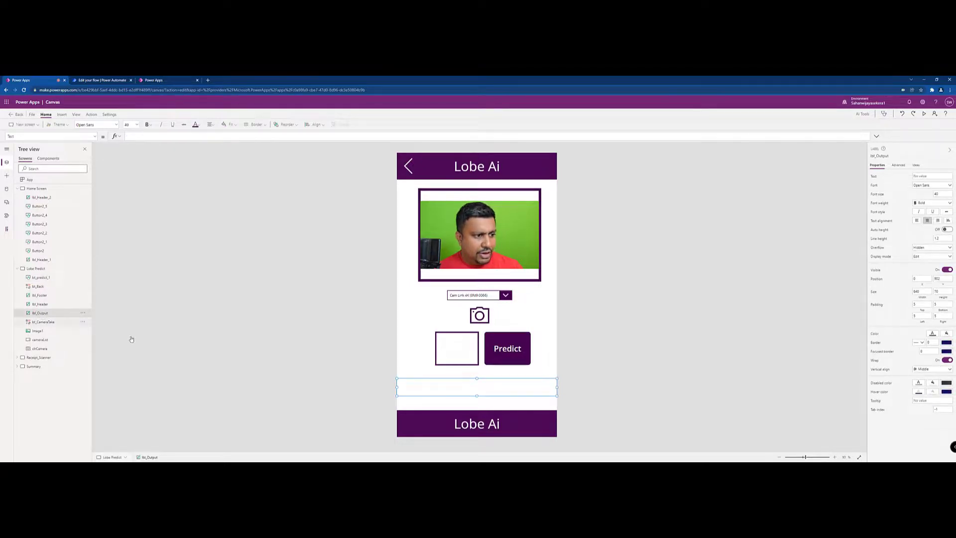
click(143, 137)
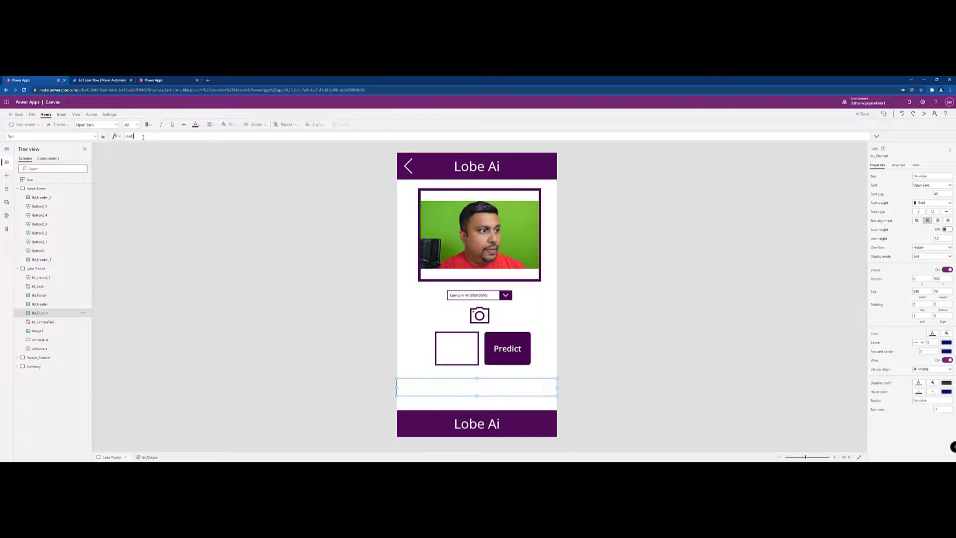
text(output)
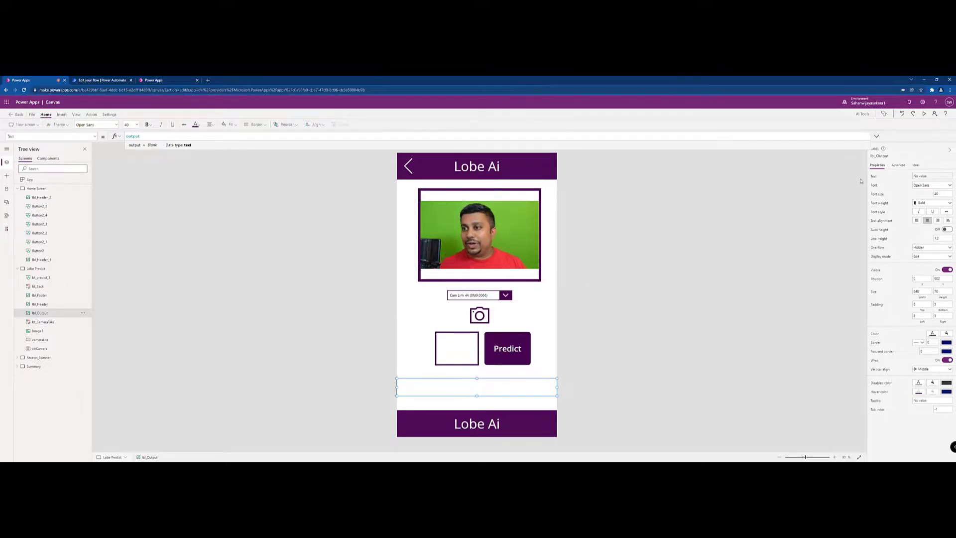
Preview the app and run Predict on two camera photos, one without and one with a face mask
click(925, 115)
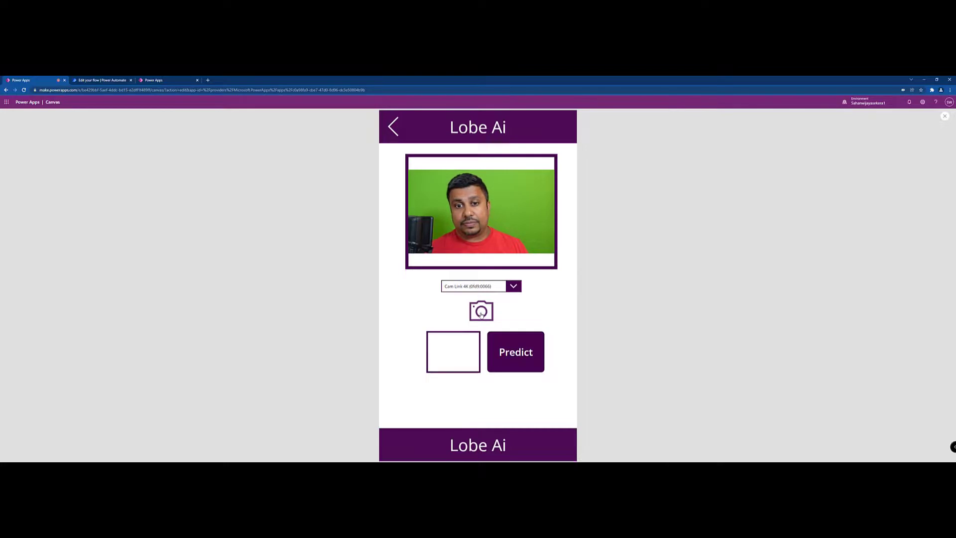
click(481, 314)
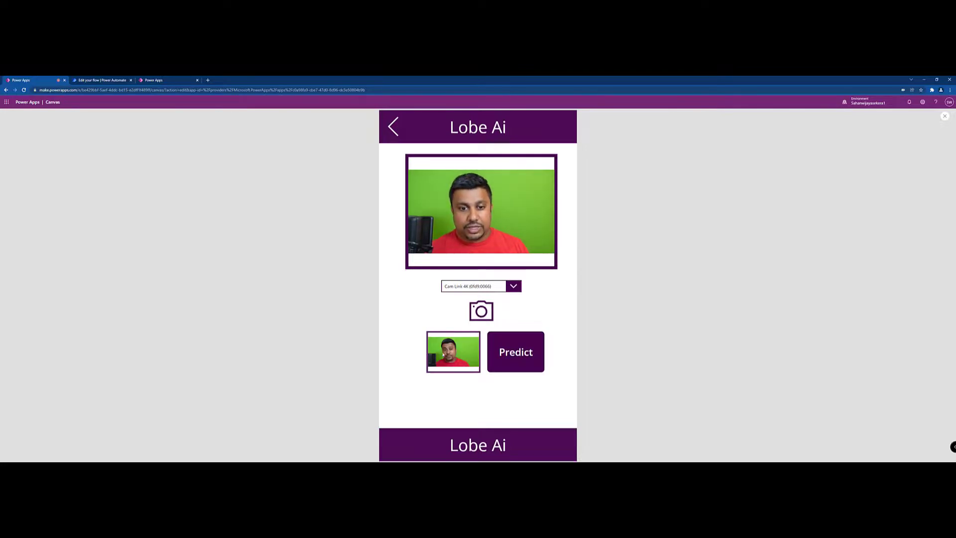
click(508, 359)
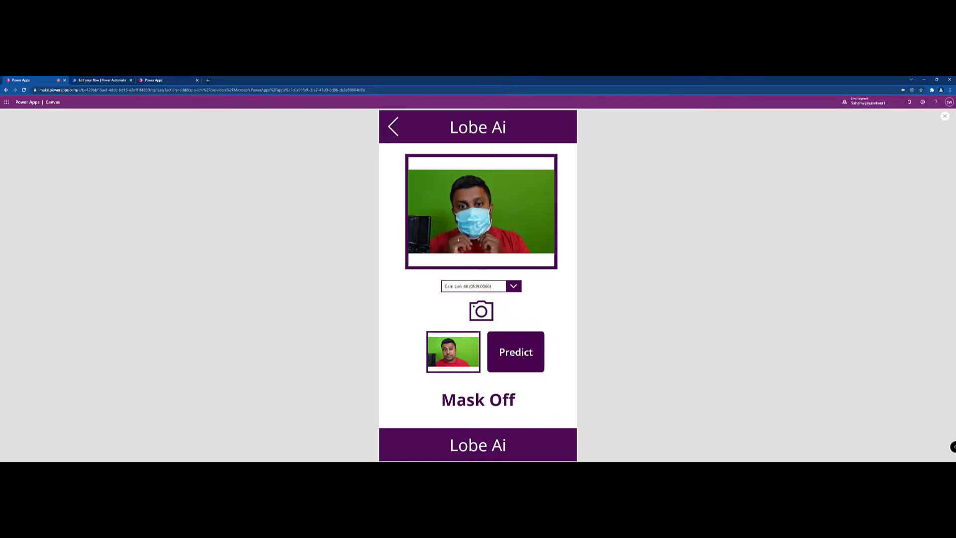
click(481, 316)
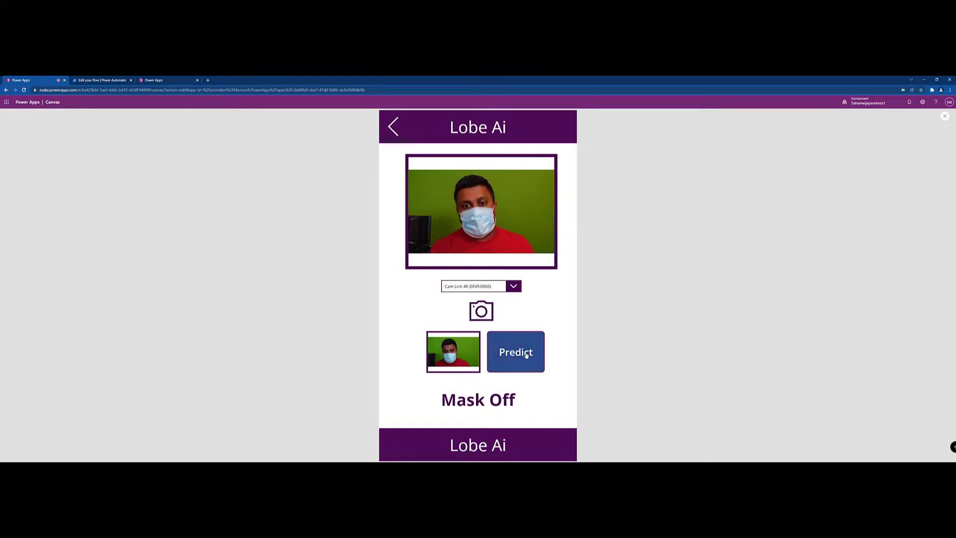
click(527, 354)
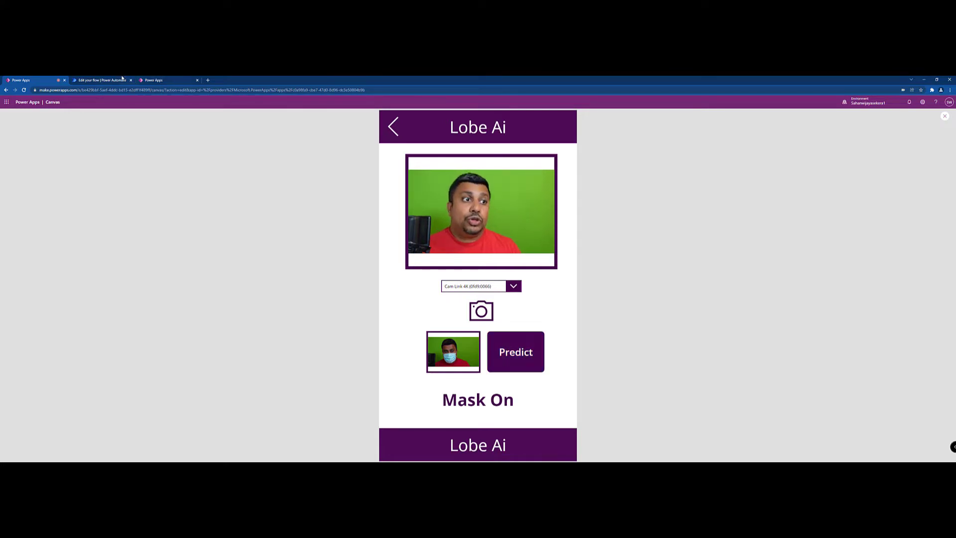
Switch to the Predict flow in Power Automate and expand its PowerApps, Predict and Respond to a PowerApp or flow steps to review their settings
click(119, 80)
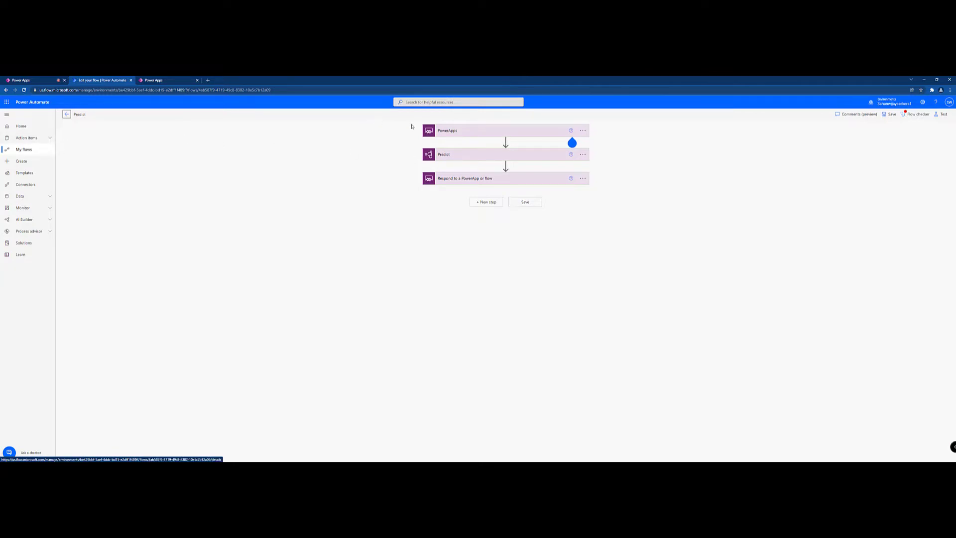
click(456, 134)
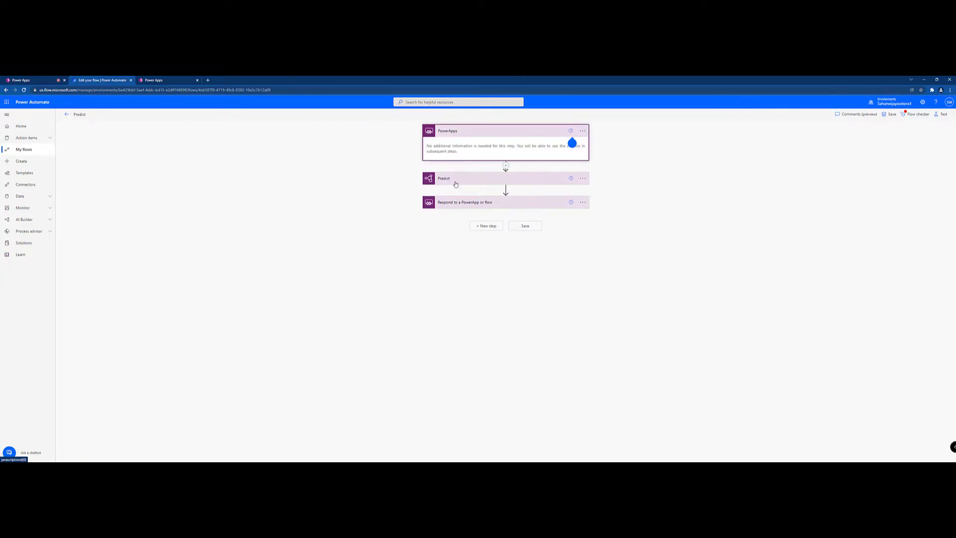
click(455, 182)
click(454, 229)
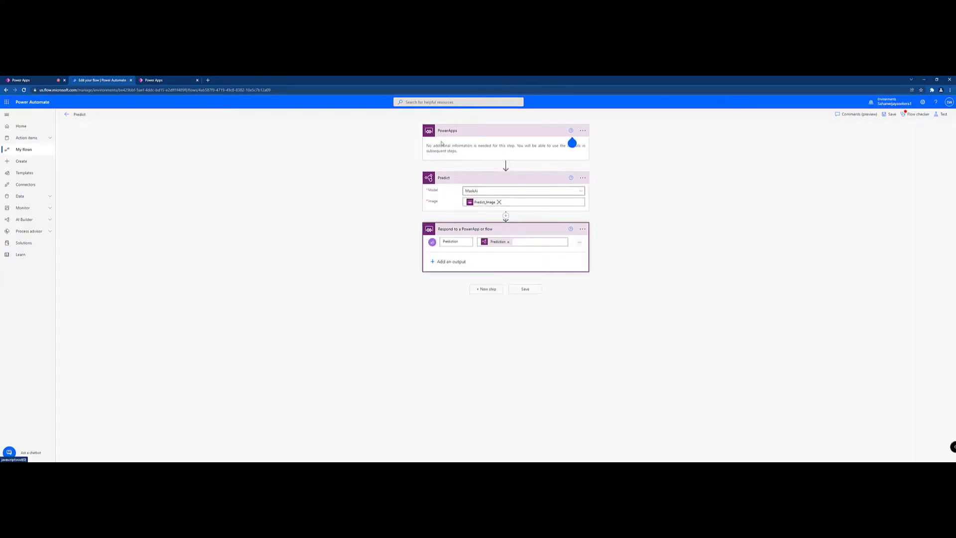